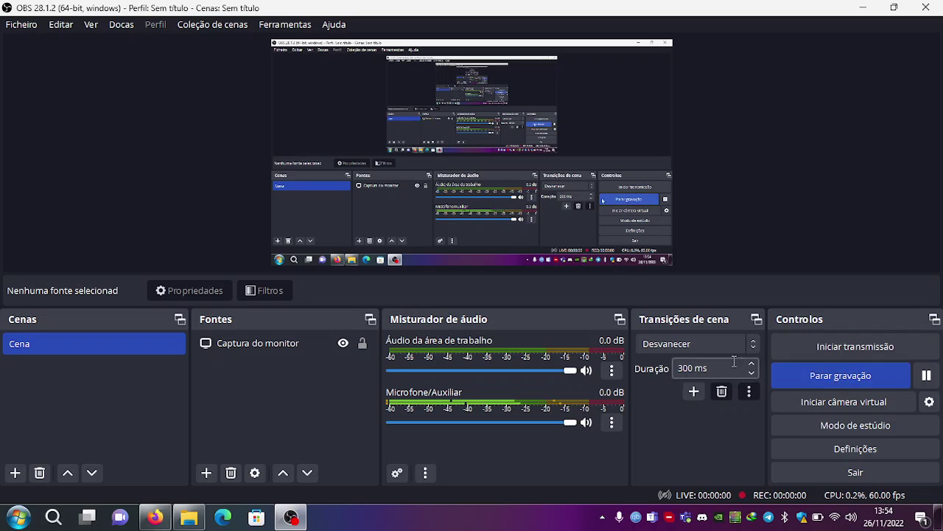
- Minimize OBS and show the 'Compiling samples from PS3SDK without visual studio' folder in File Explorer
left_click(861, 8)
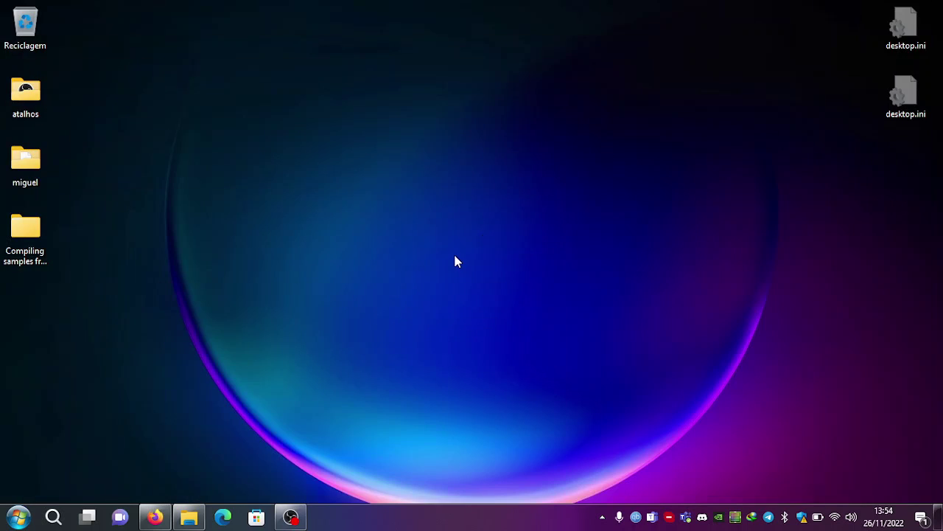
left_click(33, 246)
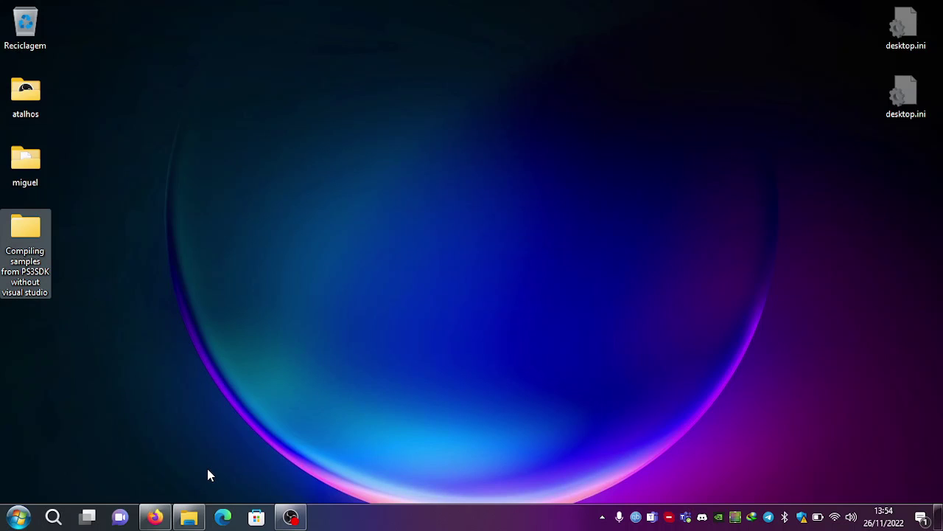
left_click(199, 509)
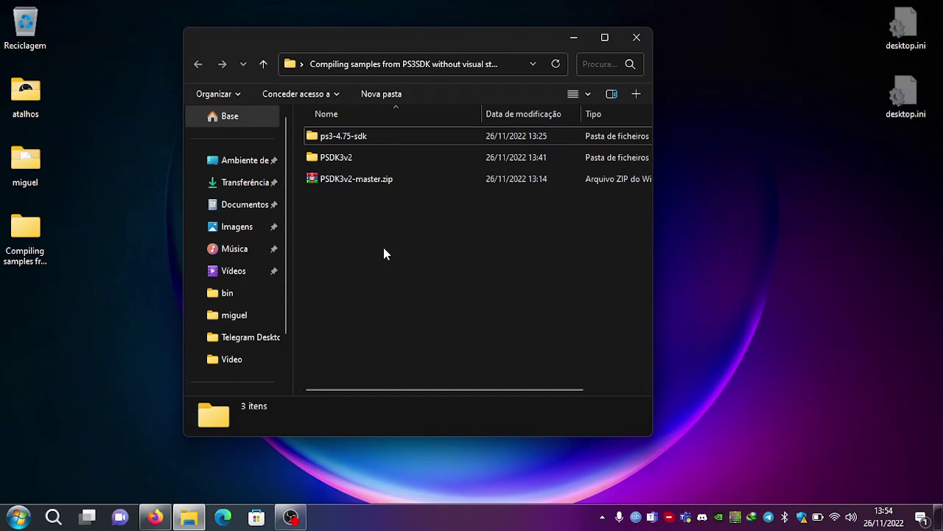
- Check the ps3-4.75-sdk and PSDK3v2 folders, then bring Firefox to the front
left_click(338, 137)
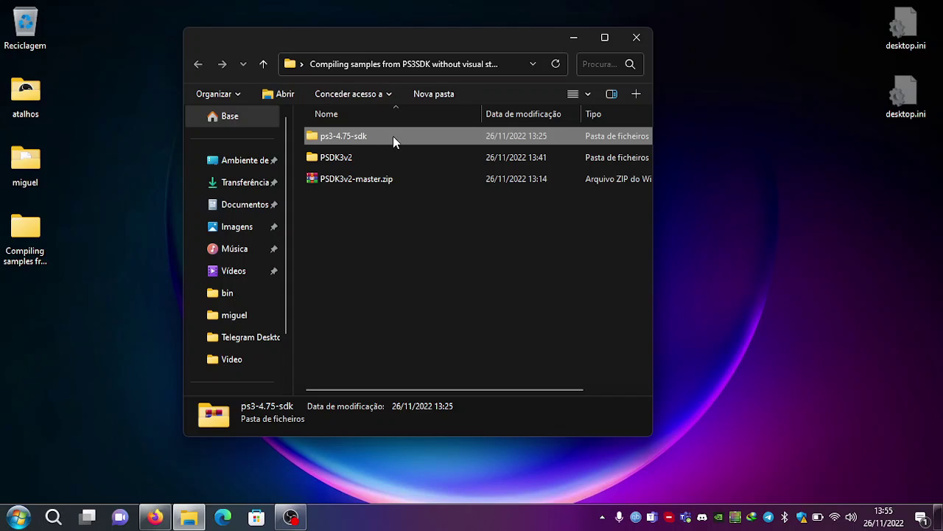
mouse_move(319, 138)
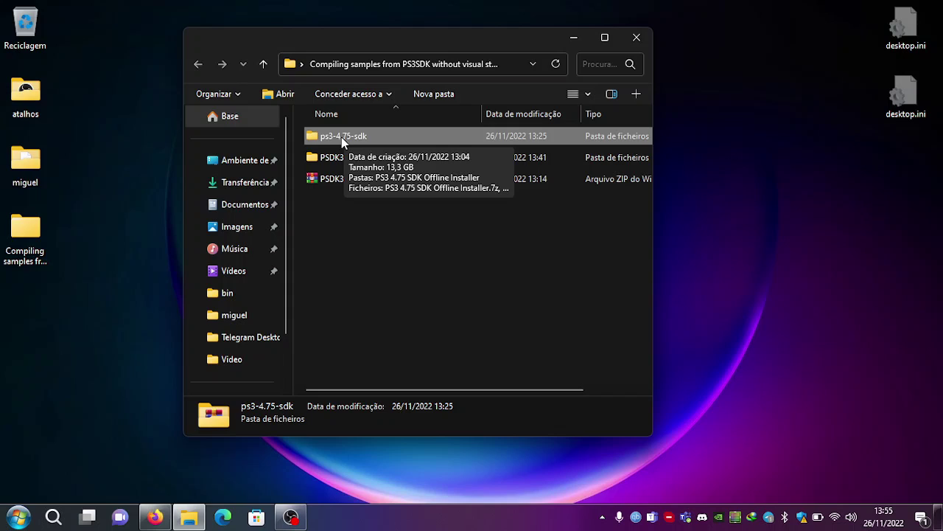
left_click(326, 163)
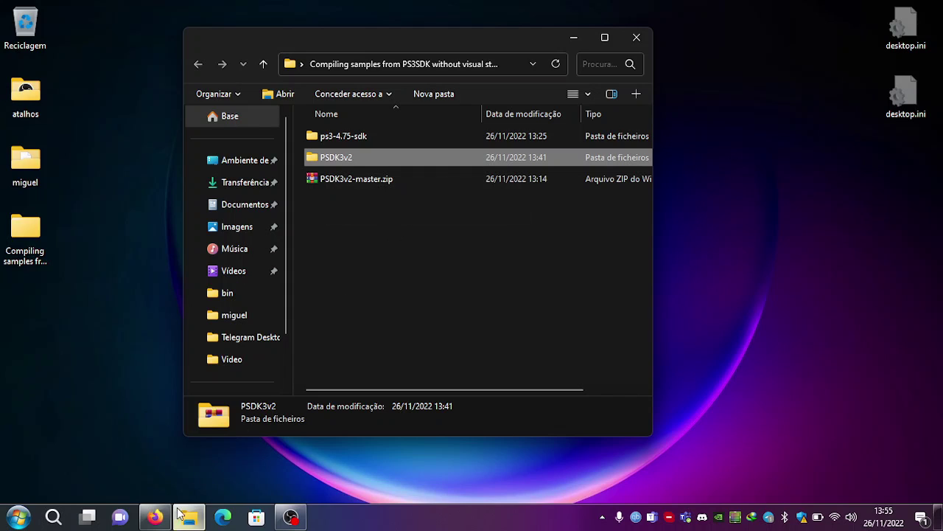
left_click(156, 518)
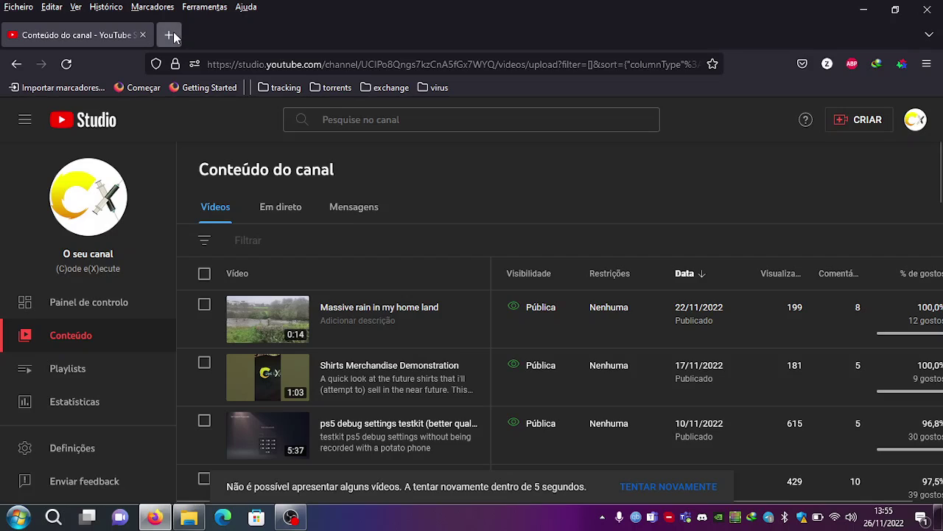
- Load github.com/Estwald/PSDK3v2 in a new tab and close the YouTube Studio tab
left_click(173, 34)
type("github.com/")
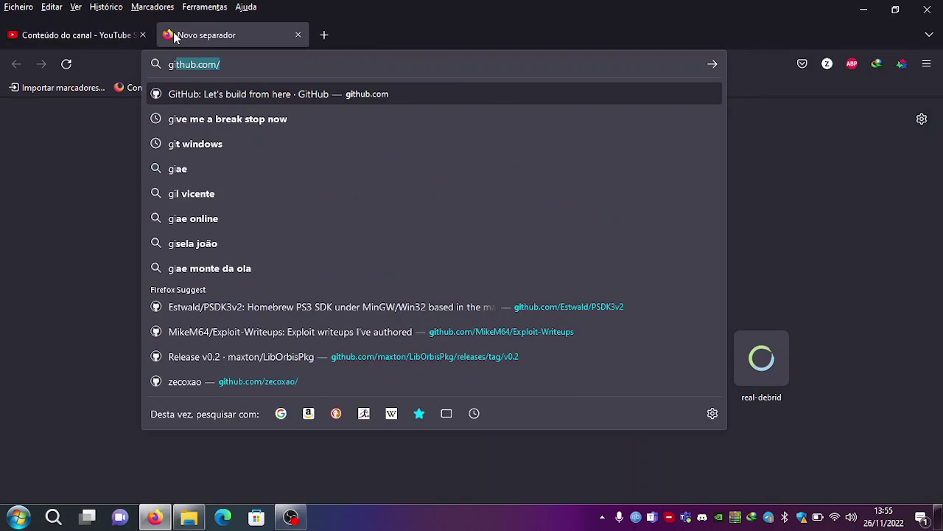
key("Right")
type("Es")
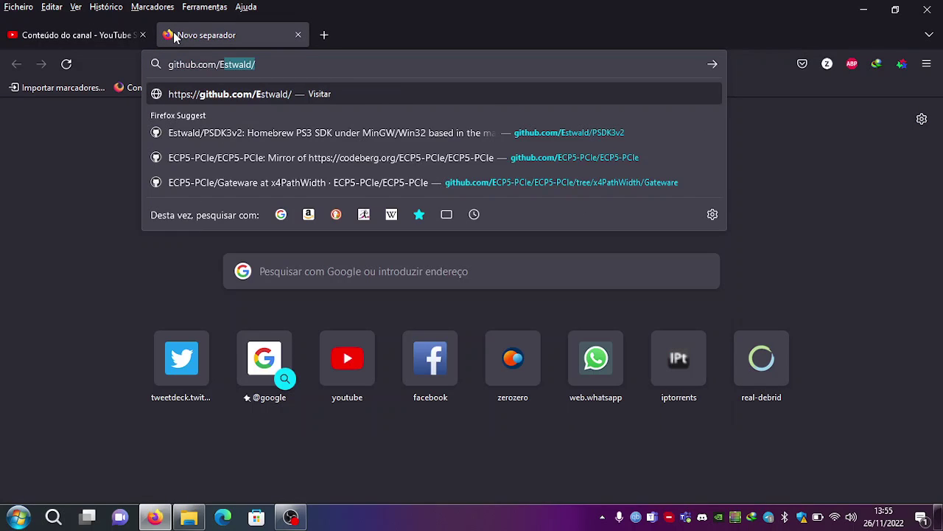
key("Right")
type("PS")
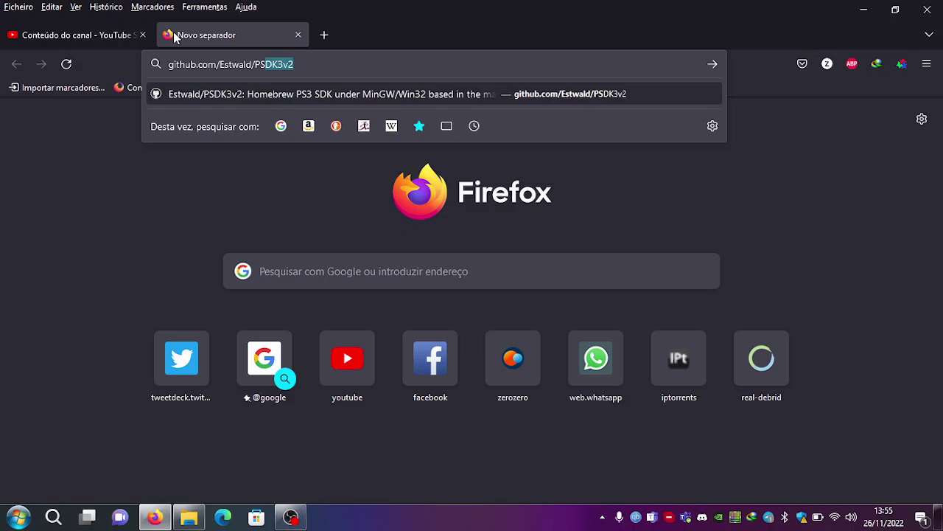
key("Right")
key("Return")
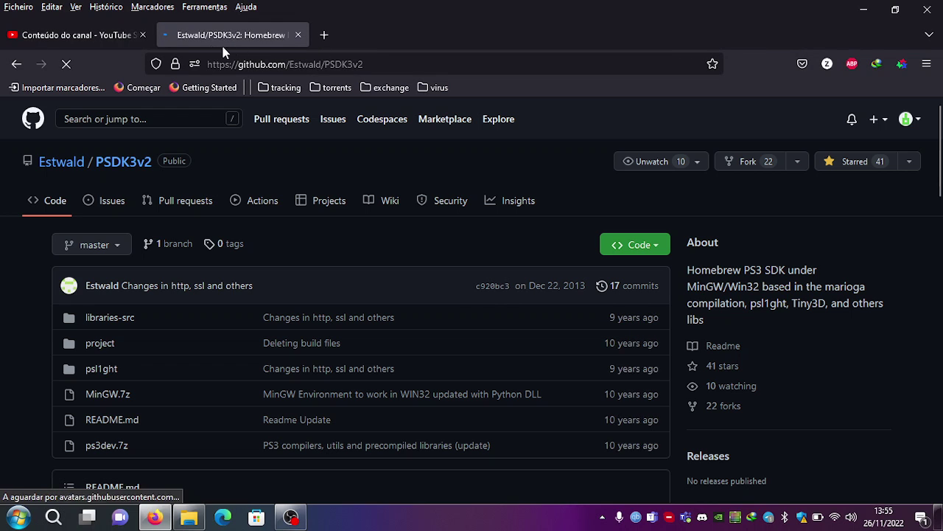
left_click(143, 35)
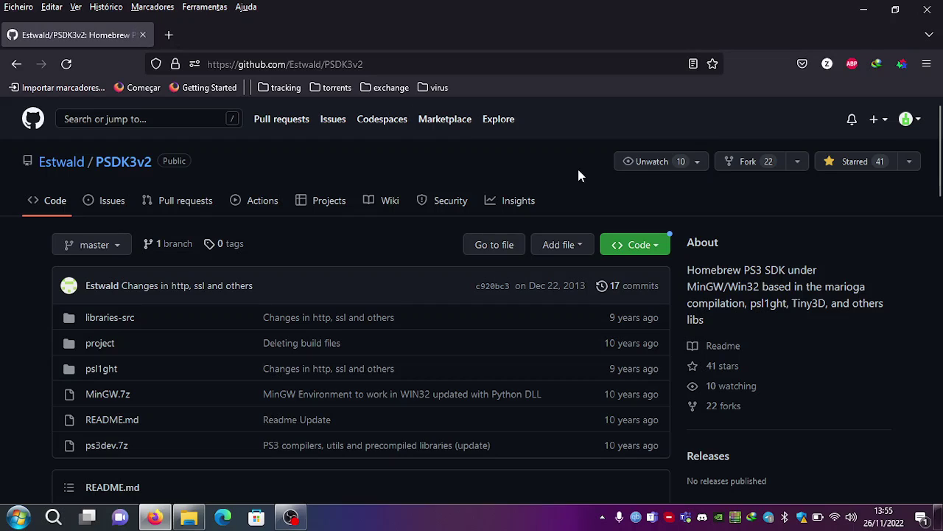
- Scroll through the PSDK3v2 README and view the Code menu's Download ZIP option
scroll(884, 294, "down", 5)
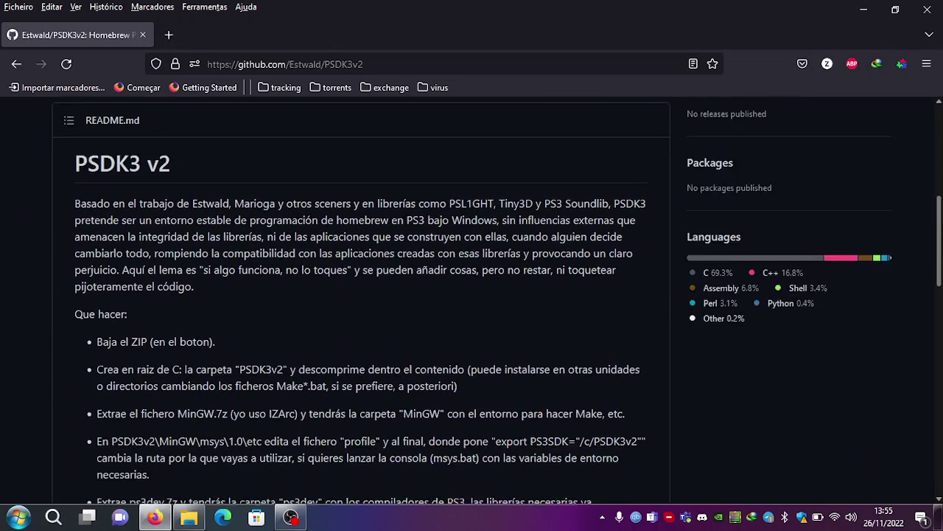
scroll(914, 147, "down", 3)
scroll(914, 147, "up", 8)
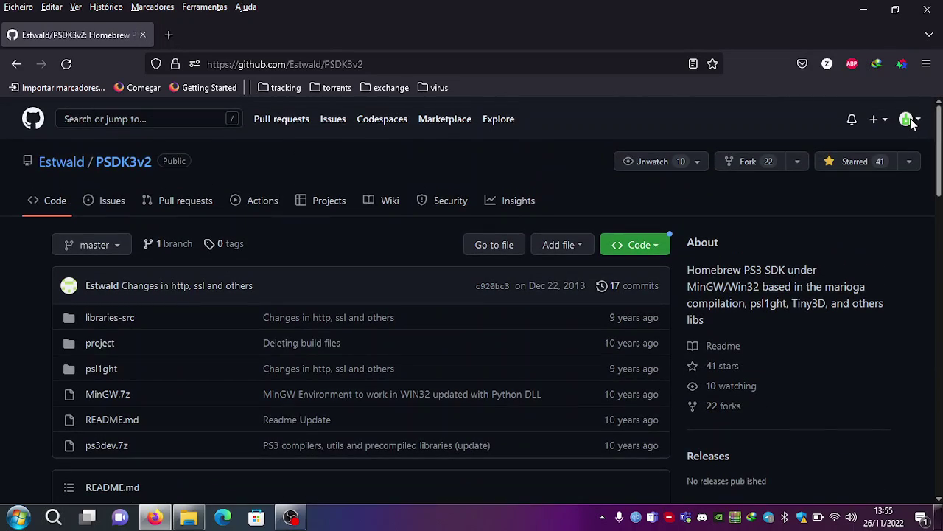
left_click(635, 247)
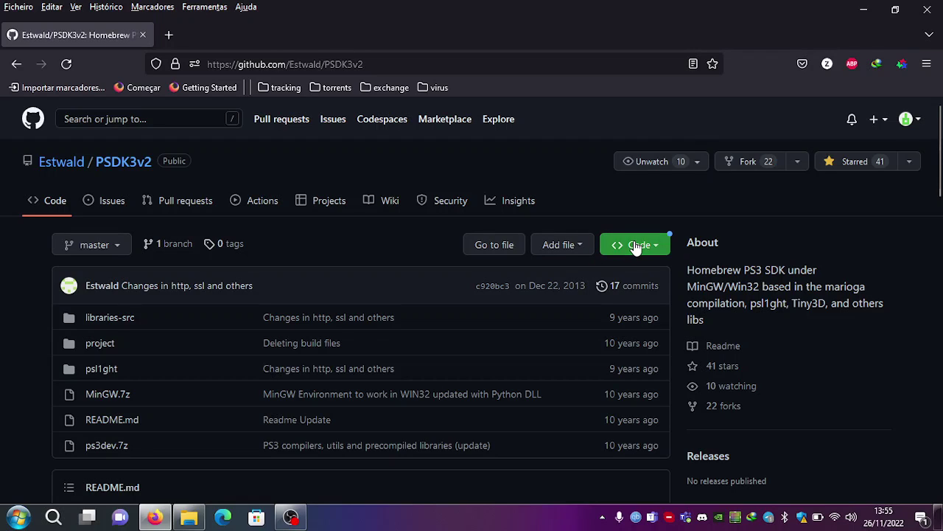
scroll(940, 163, "down", 3)
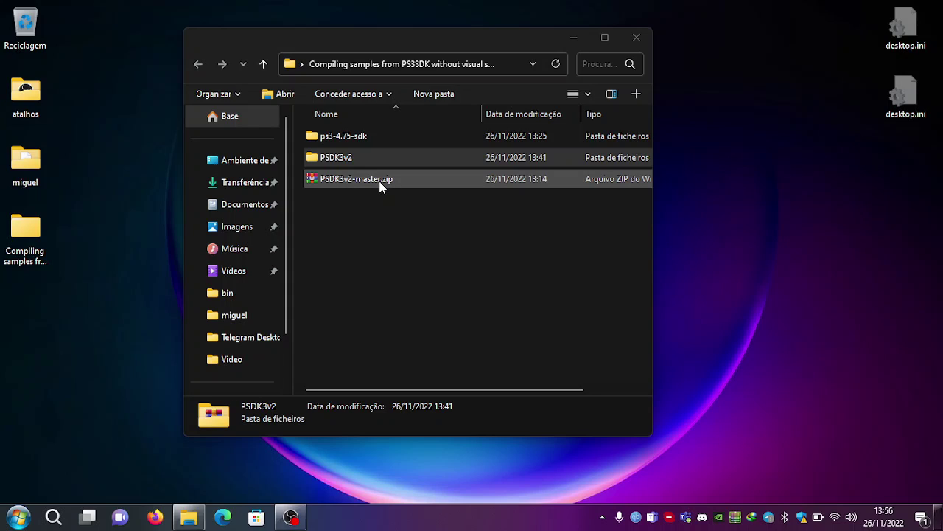
- Permanently delete the old PSDK3v2 folder with Shift+Delete
left_click(336, 160)
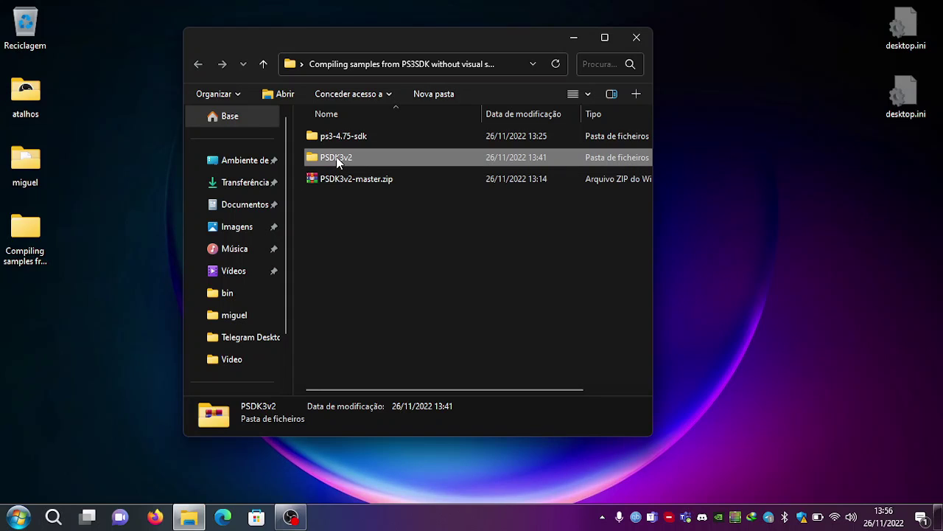
key("shift+Delete")
key("Return")
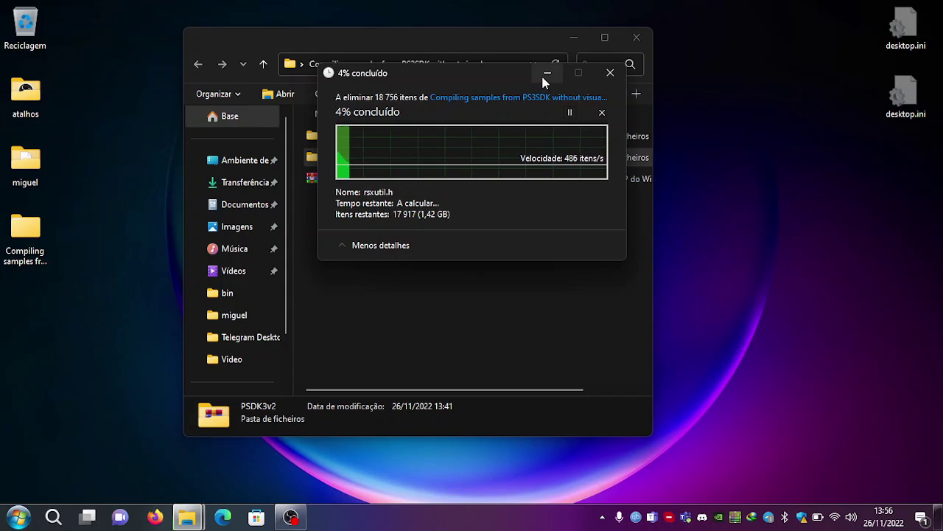
left_click(546, 73)
- Extract PSDK3v2-master.zip in place with WinRAR's Extrair Aqui
left_click(335, 181)
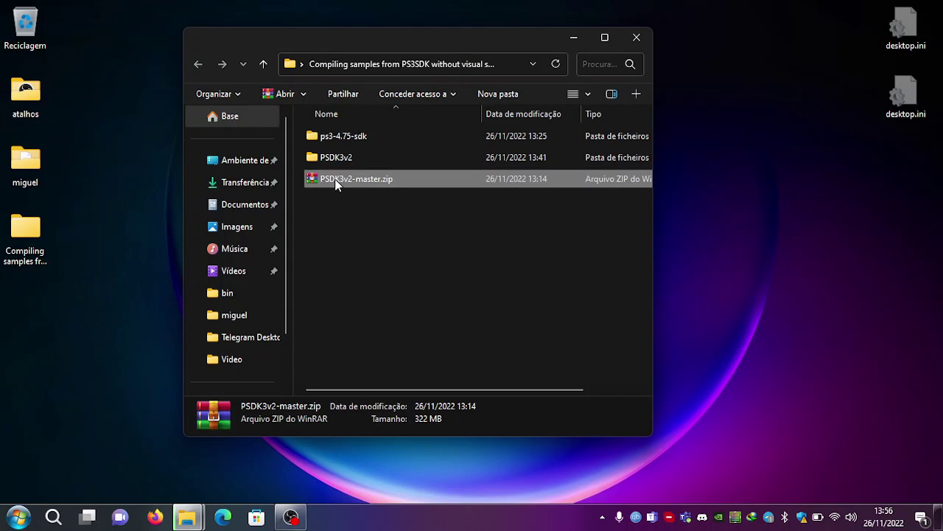
right_click(335, 184)
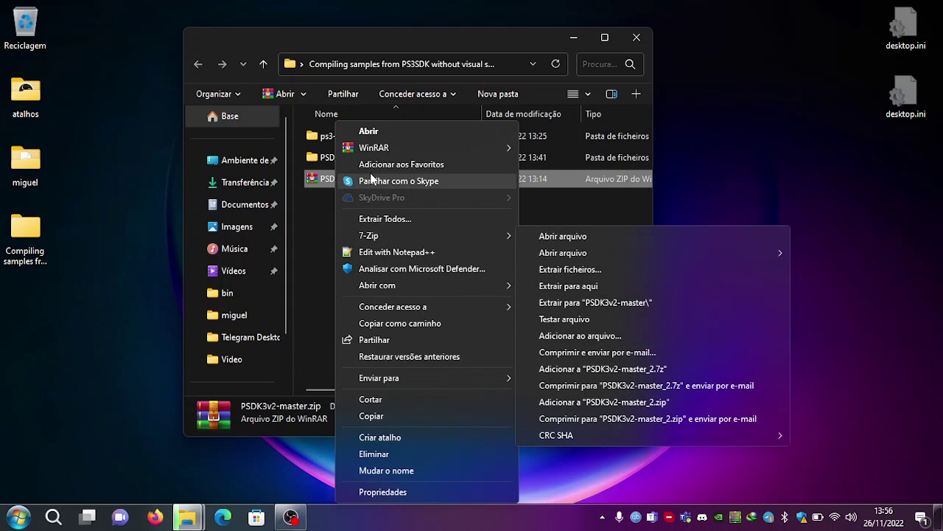
mouse_move(364, 151)
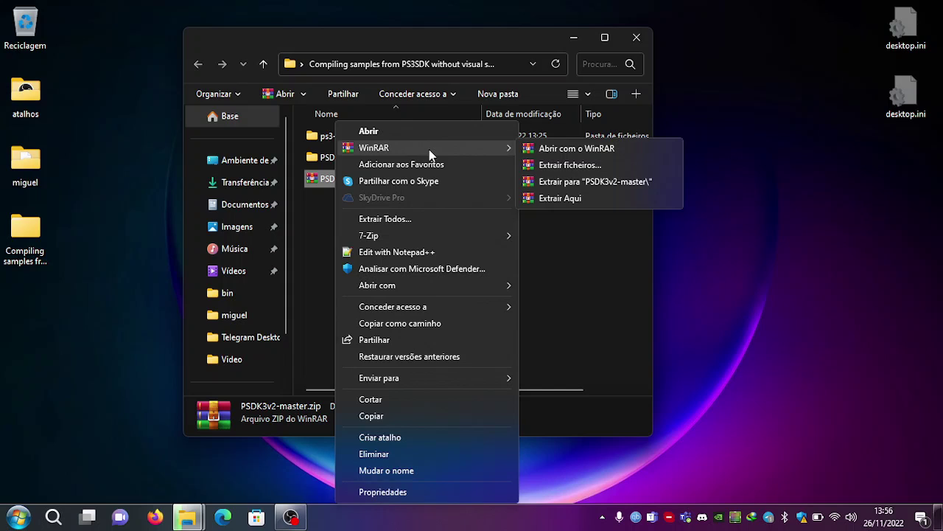
left_click(569, 200)
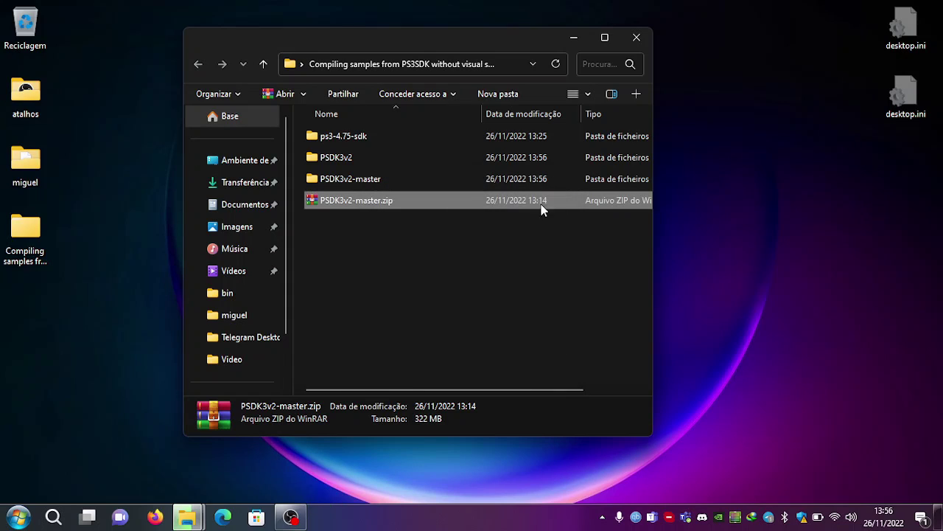
- Inside PSDK3v2-master, extract MinGW.7z into its own MinGW folder with WinRAR
double_click(364, 179)
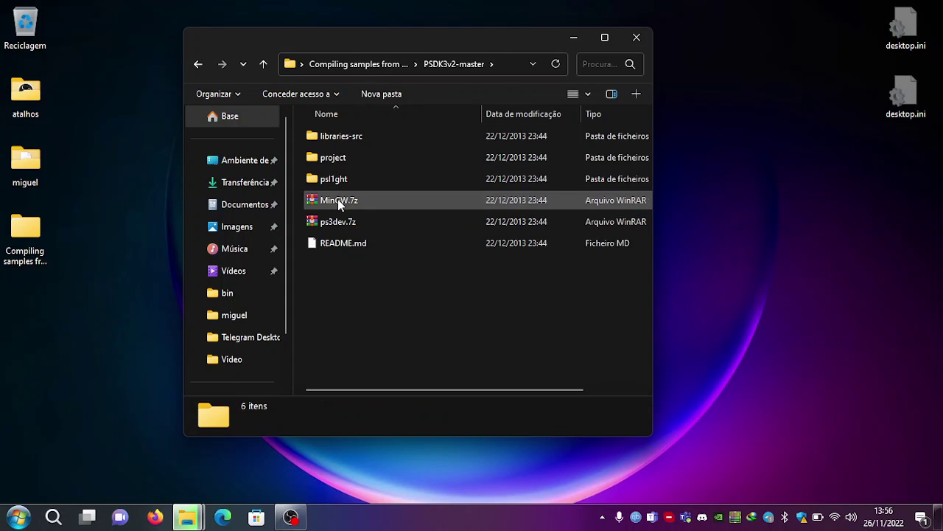
left_click(337, 199)
right_click(338, 199)
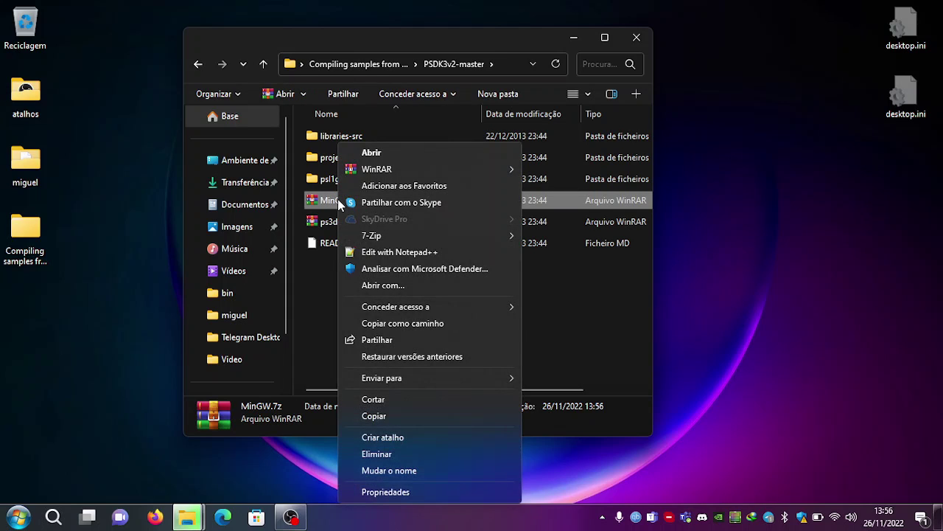
mouse_move(382, 174)
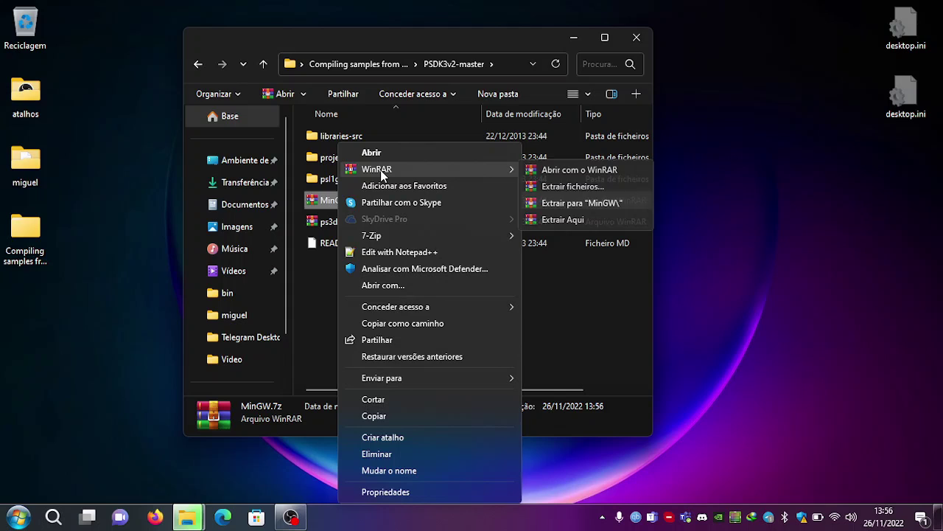
left_click(559, 203)
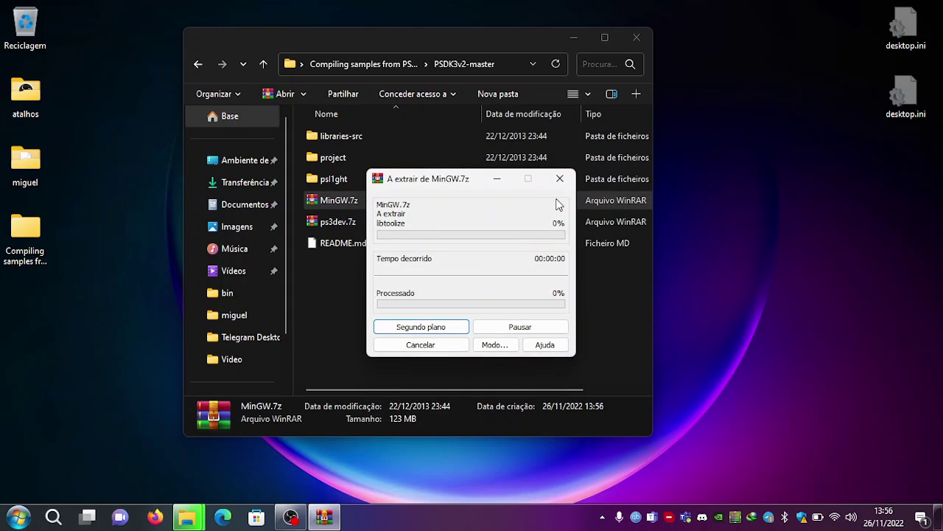
left_click(506, 181)
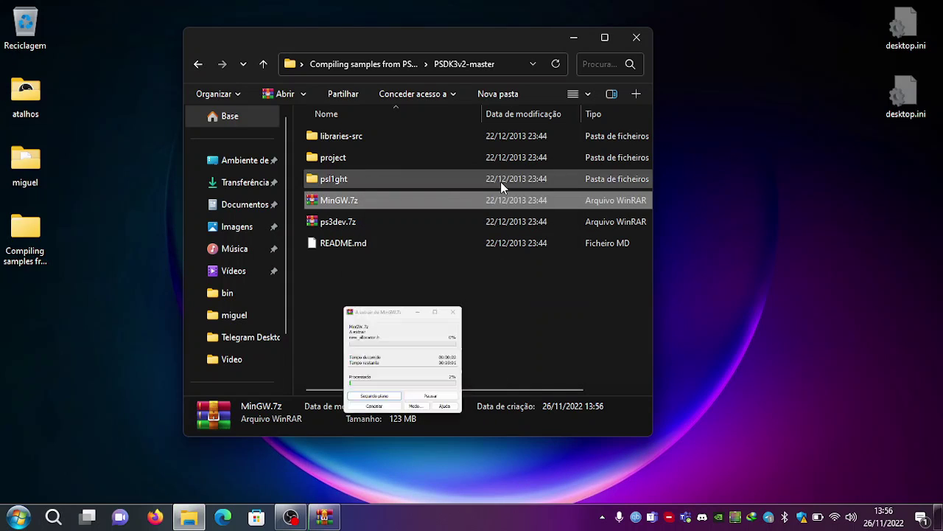
- Extract ps3dev.7z directly into PSDK3v2-master with WinRAR
left_click(334, 229)
right_click(334, 229)
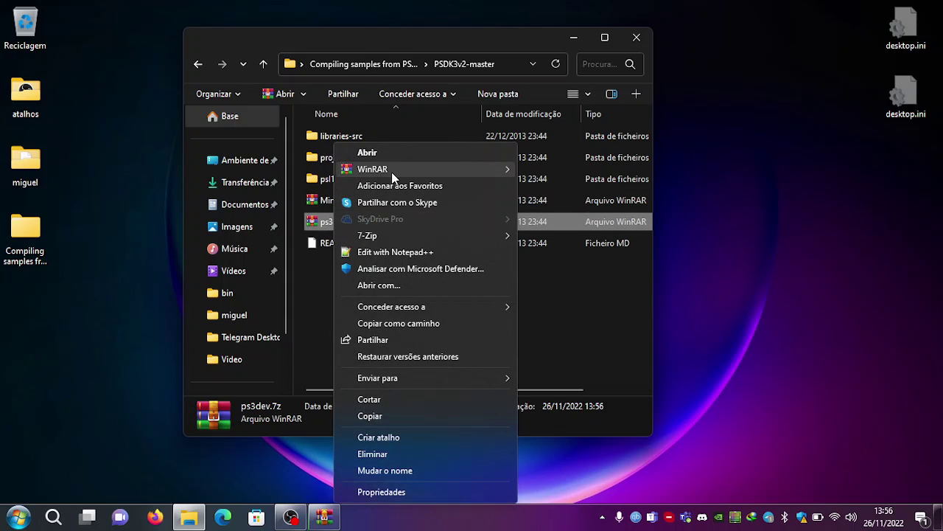
mouse_move(391, 170)
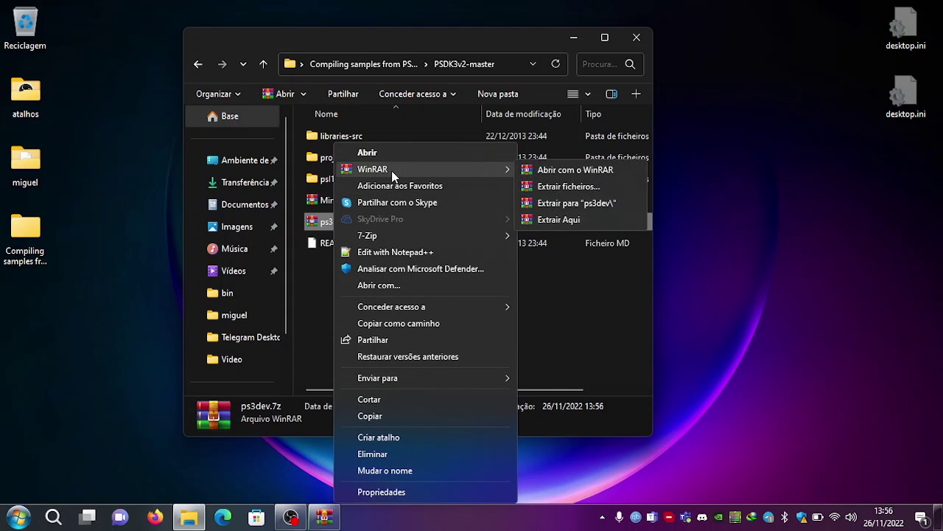
left_click(558, 219)
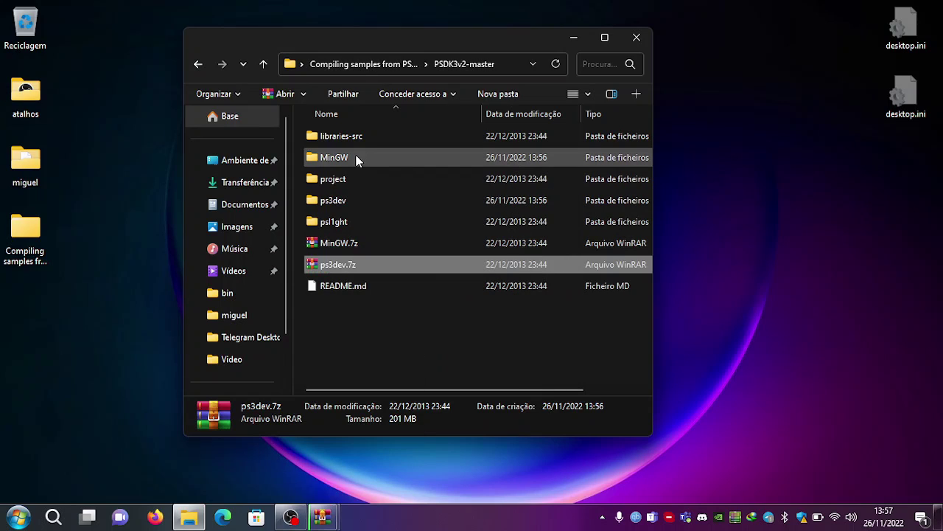
- Find that MinGW holds only a nested MinGW folder, then check and hide the extraction progress
double_click(336, 150)
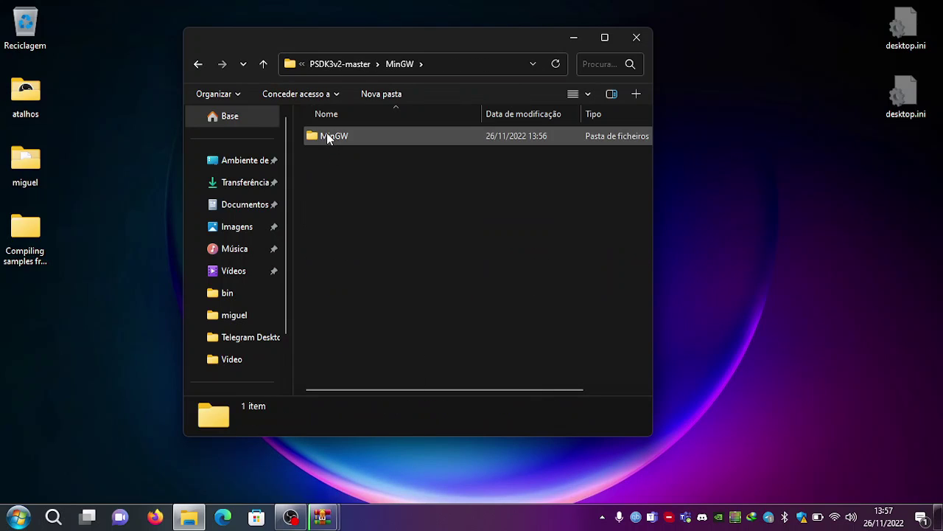
left_click(326, 136)
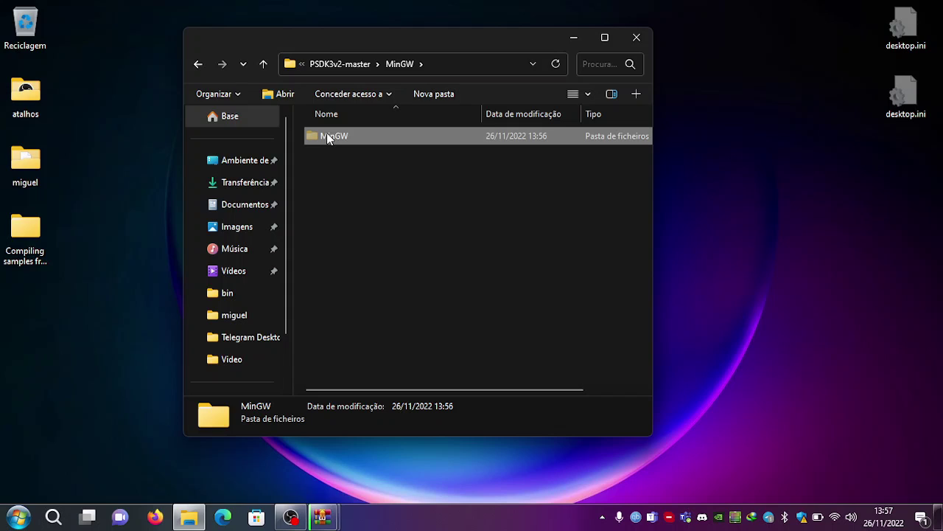
left_click(330, 64)
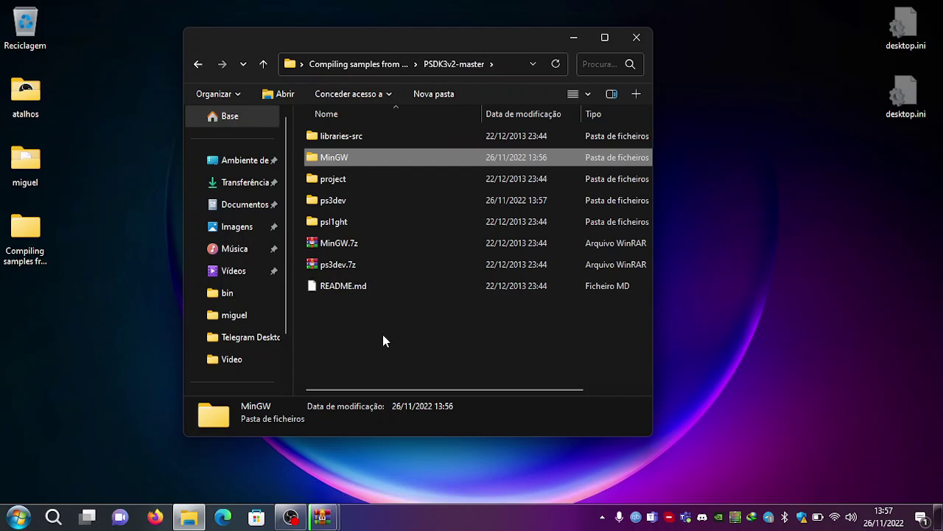
left_click(333, 519)
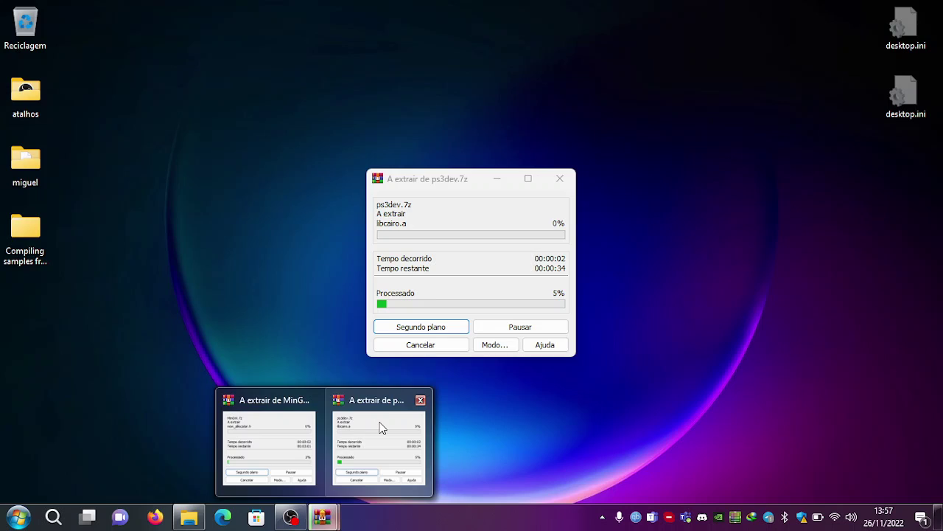
left_click(379, 435)
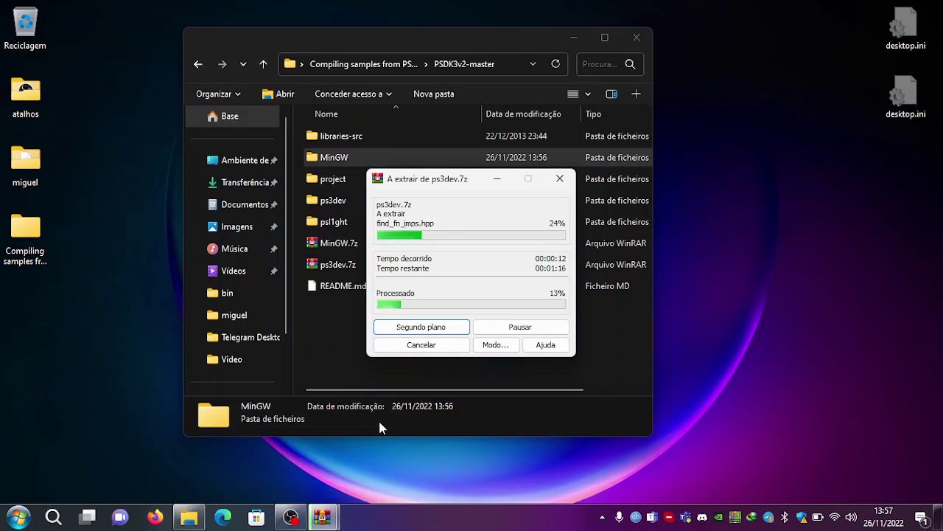
mouse_move(337, 516)
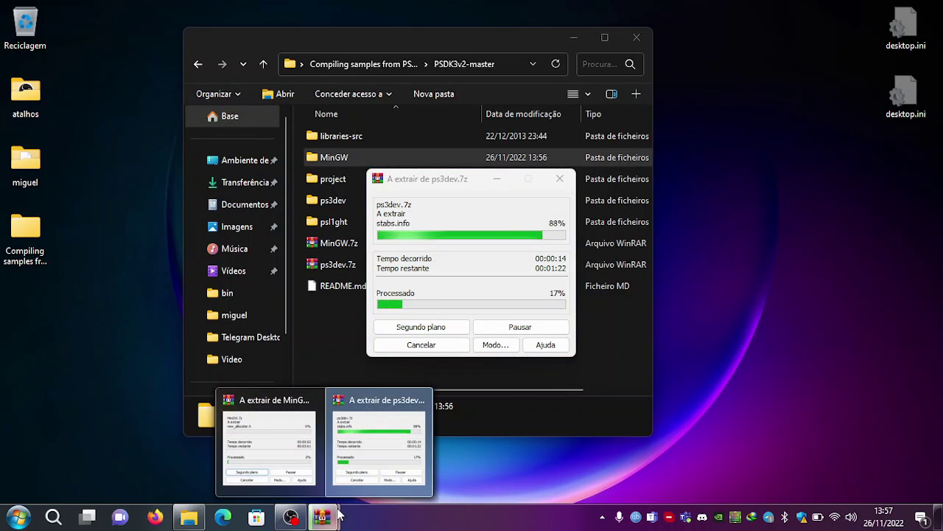
left_click(297, 447)
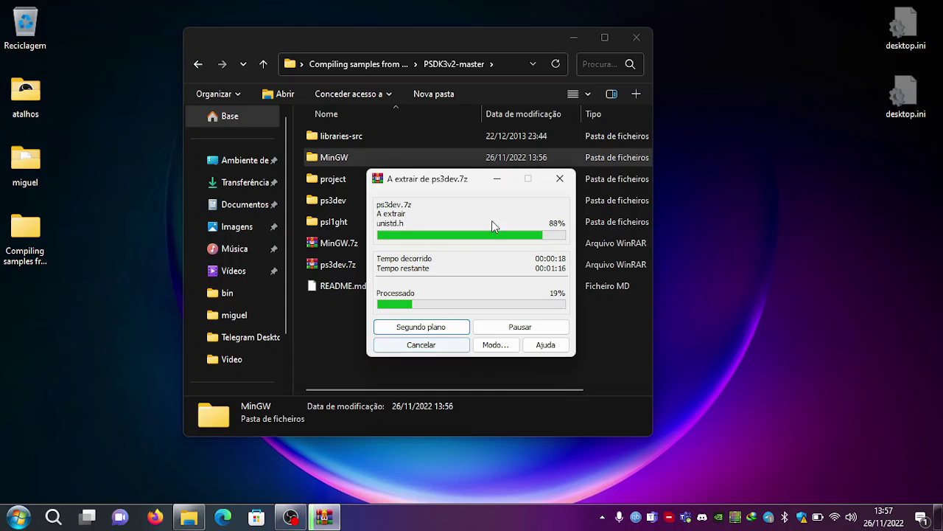
left_click(498, 182)
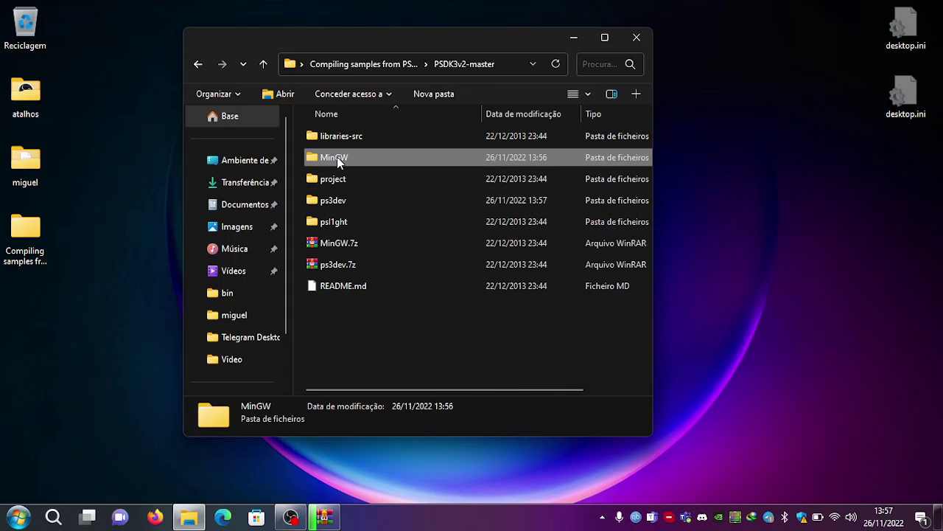
- Delete the MinGW folder that holds the nested MinGW folder
key("shift+Delete")
key("Escape")
key("Delete")
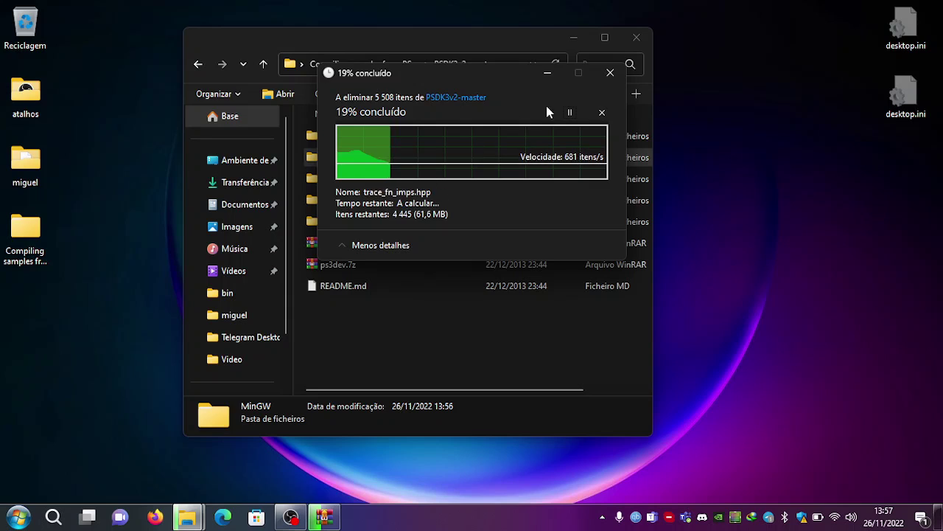
left_click(547, 74)
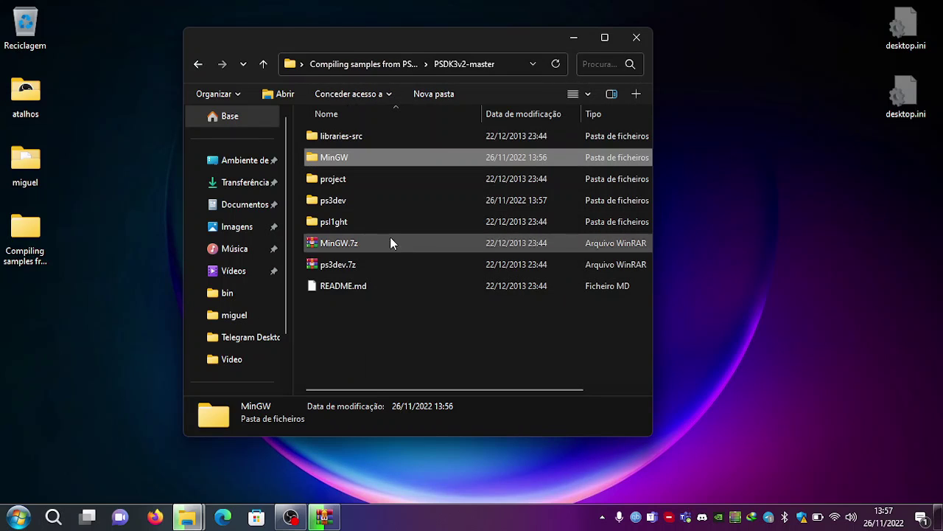
- Extract MinGW.7z directly into PSDK3v2-master with WinRAR's Extrair Aqui
left_click(347, 246)
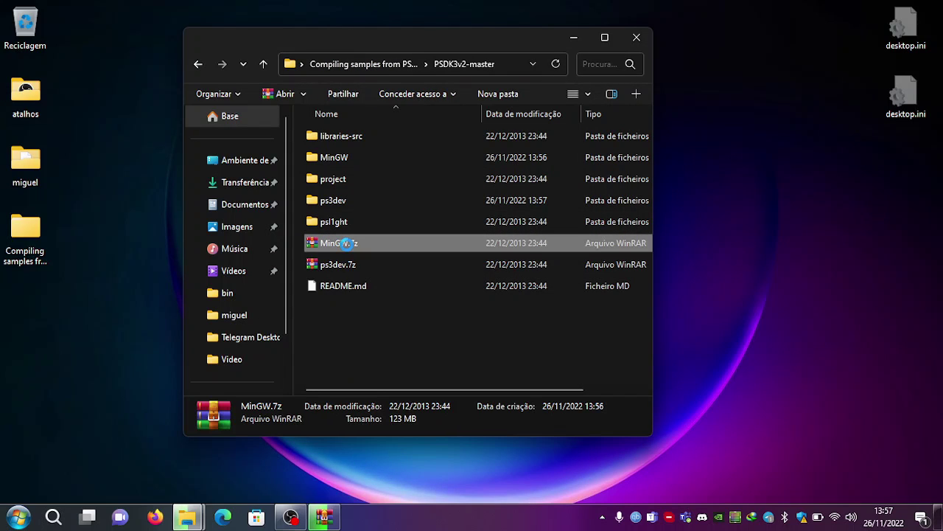
right_click(348, 249)
mouse_move(516, 169)
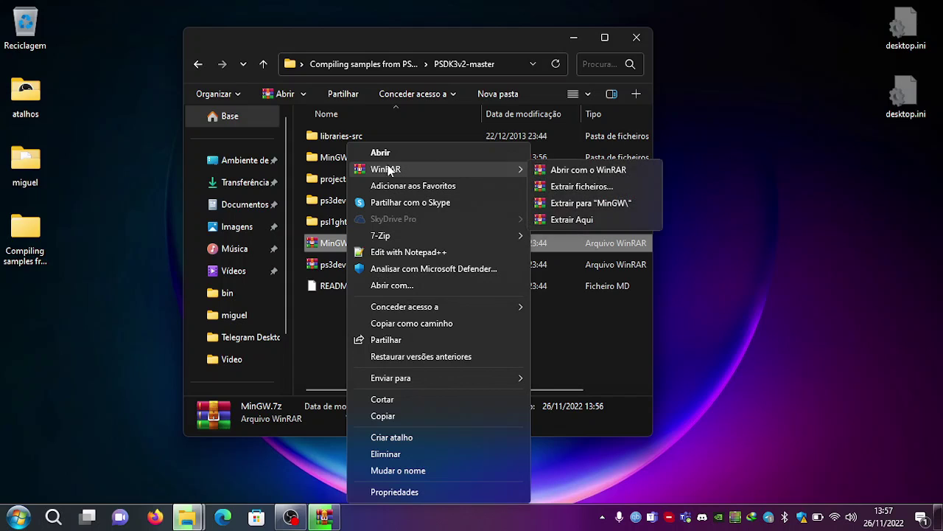
left_click(598, 220)
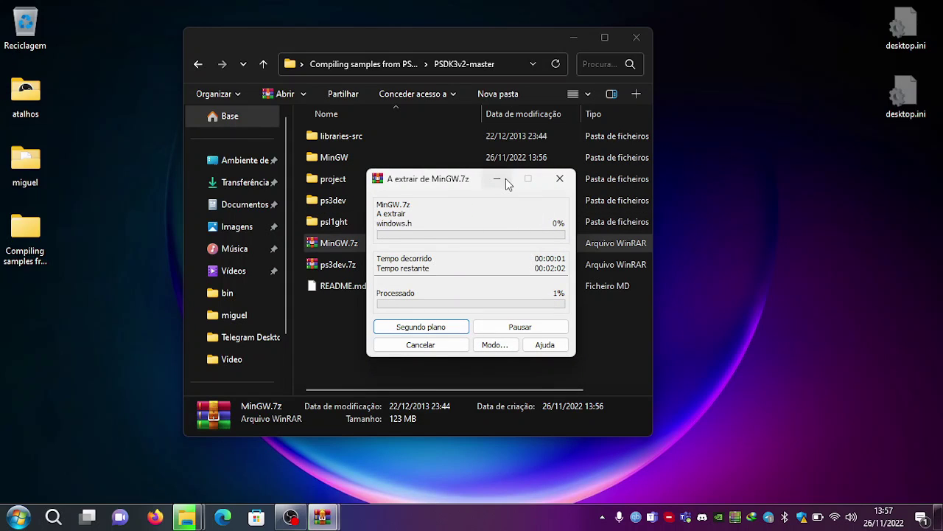
left_click(502, 179)
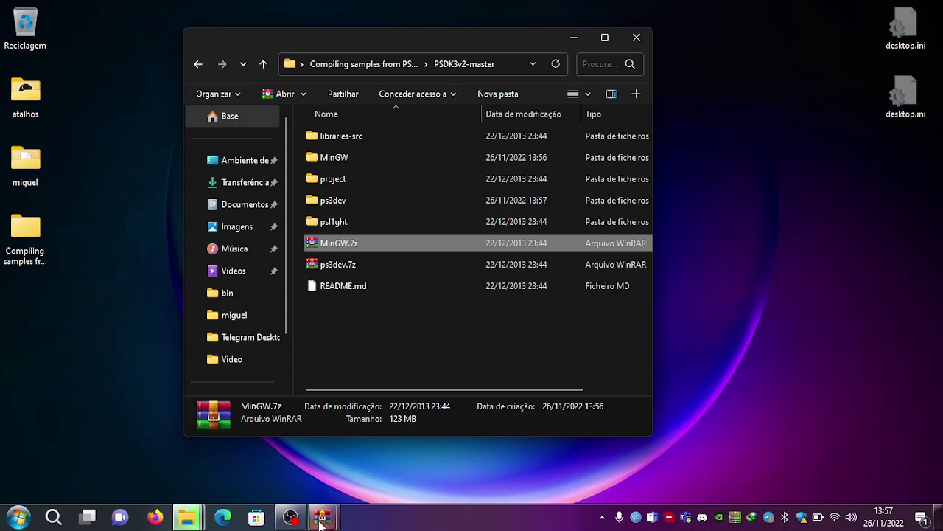
- Check that ps3dev and MinGW now hold their toolchain folders (bin, include, lib, msys...)
double_click(326, 201)
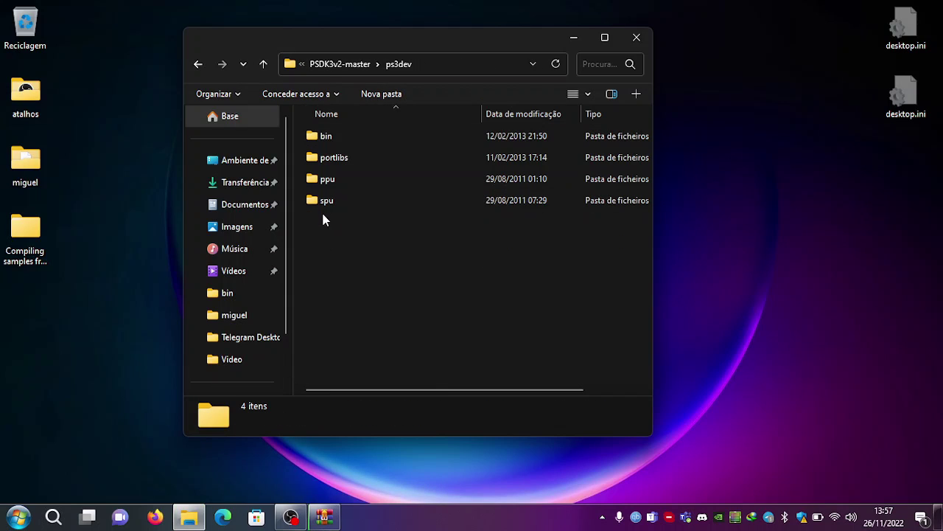
left_click(362, 65)
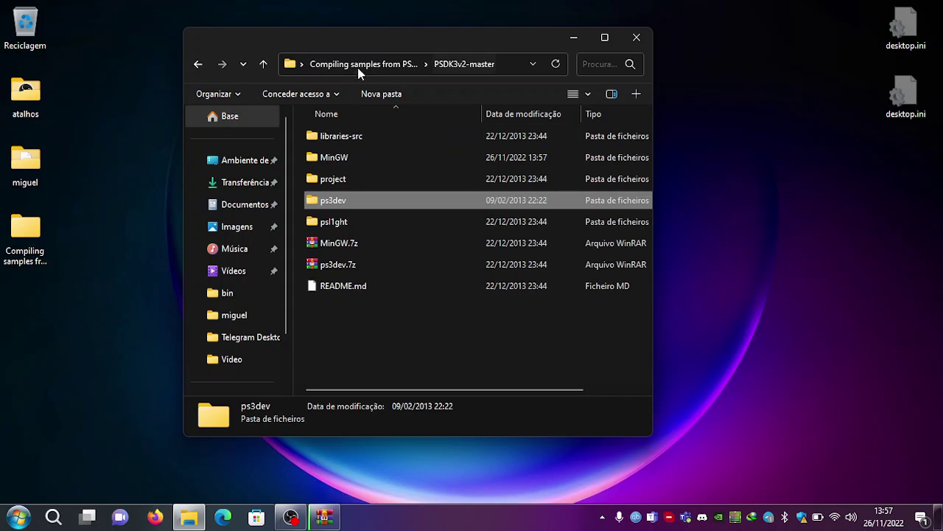
left_click(334, 164)
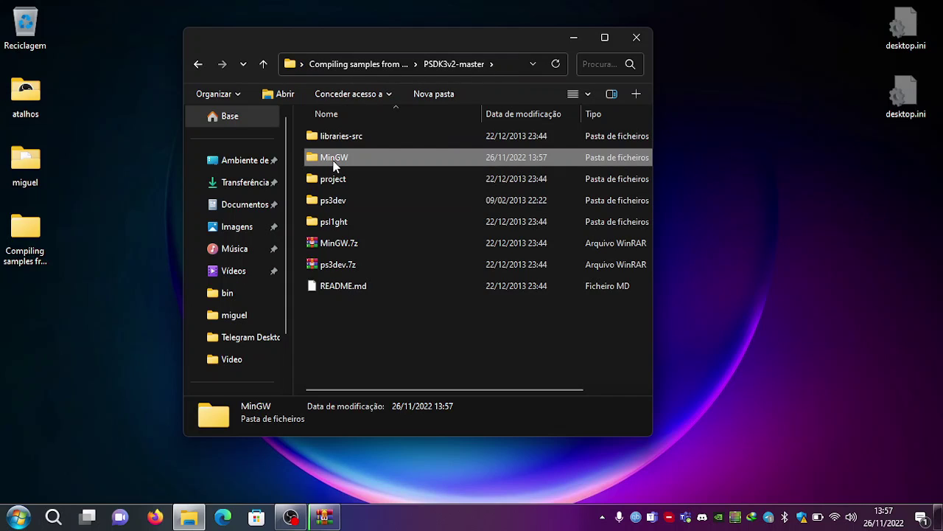
double_click(334, 164)
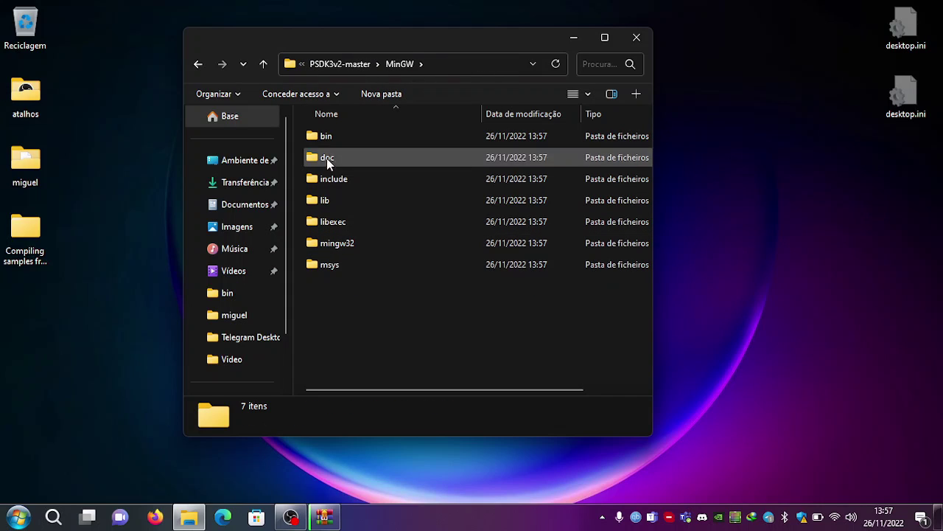
left_click(341, 64)
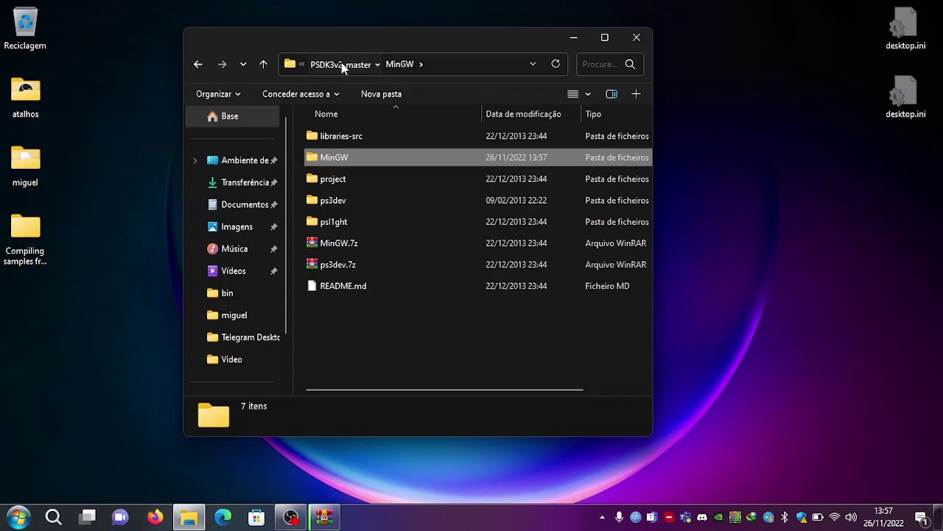
- Review the MinGW.7z extraction progress and return to the project folder
left_click(322, 519)
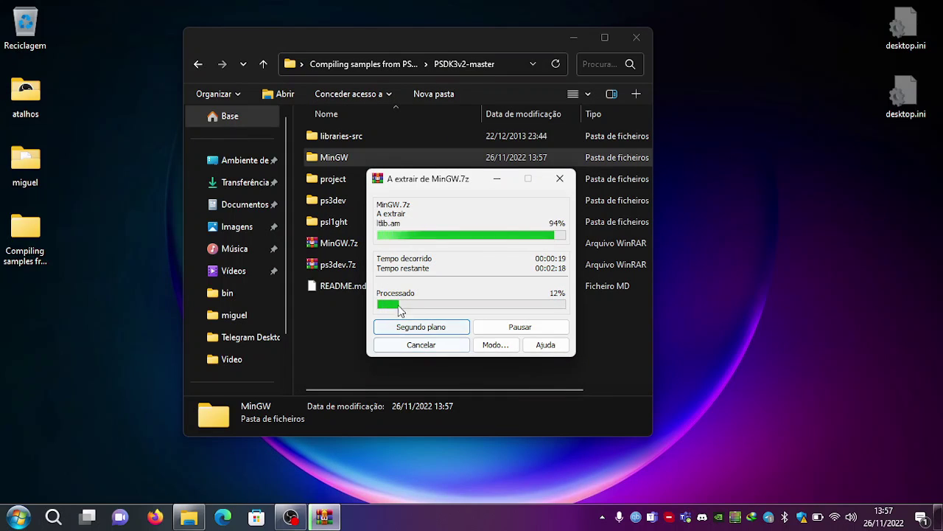
left_click(501, 182)
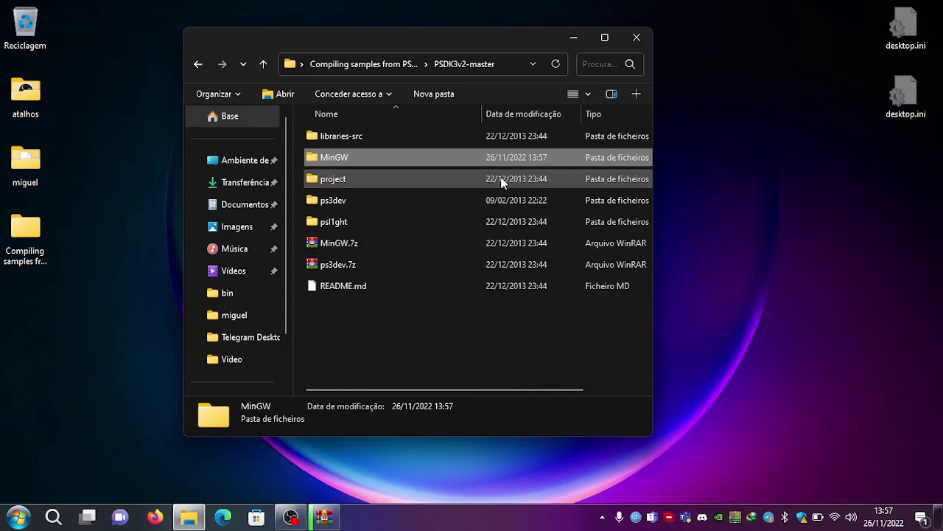
left_click(391, 65)
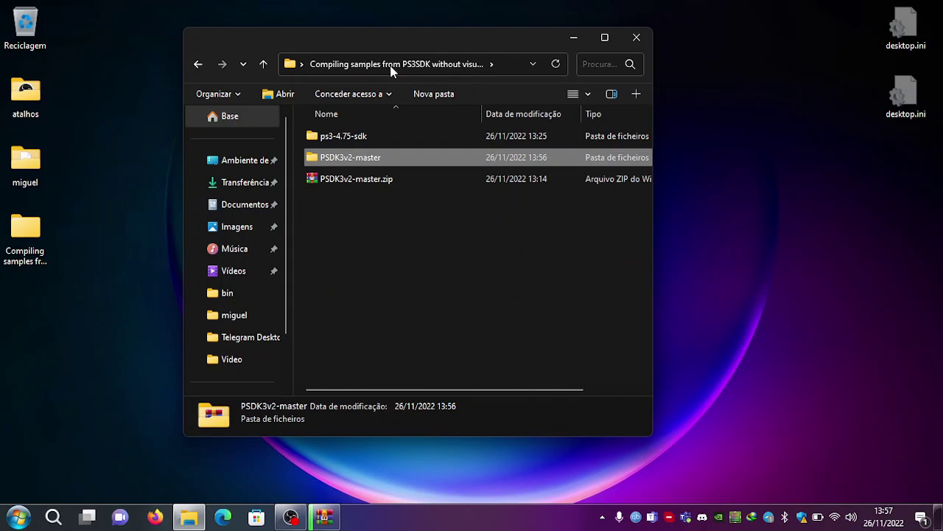
- Run SDK_Manager.exe from ps3-4.75-sdk > PS3 4.75 SDK Offline Installer
double_click(344, 134)
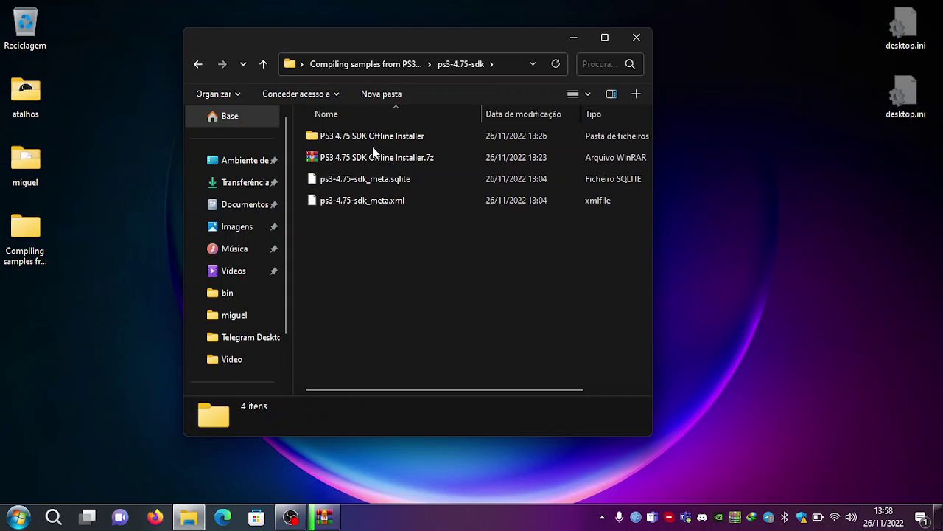
double_click(368, 140)
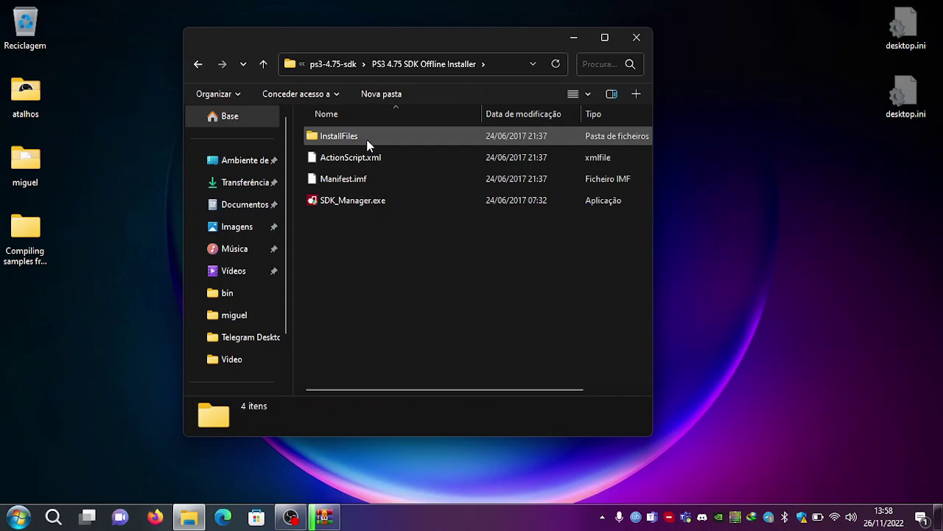
left_click(350, 200)
double_click(348, 199)
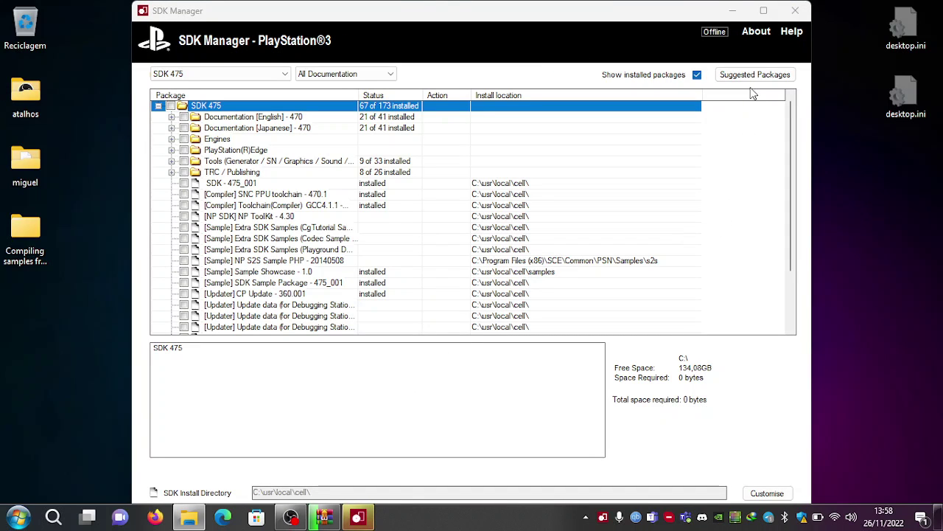
- Choose Suggested Packages (3,14GB required), maximize the window, continue, and cancel the repair prompt
left_click(751, 76)
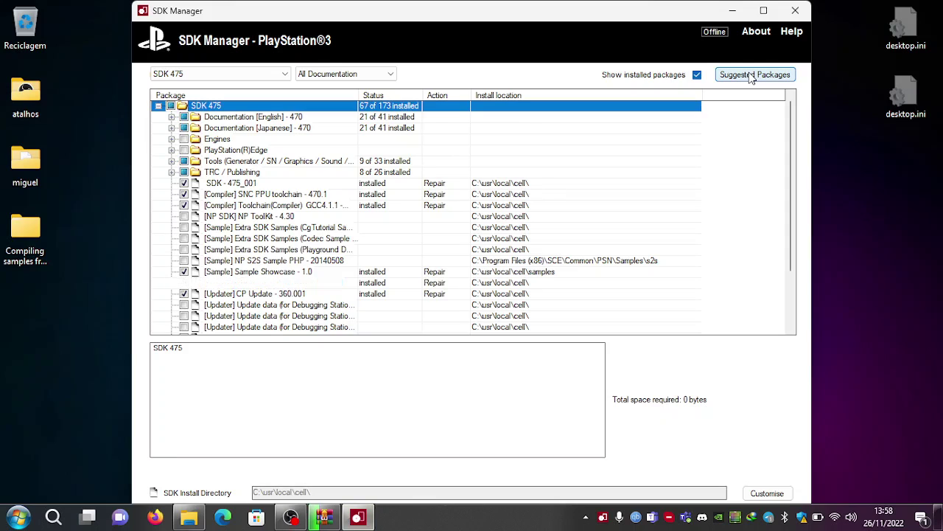
left_click(763, 10)
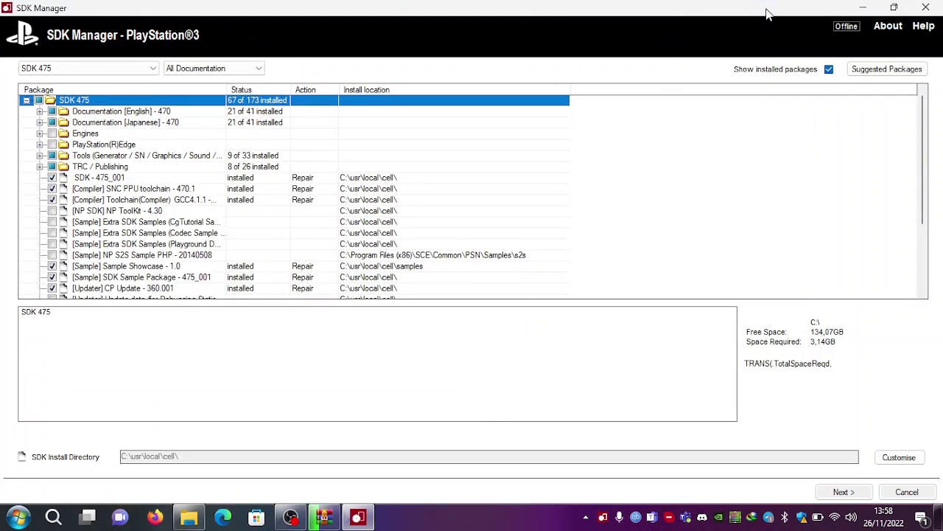
left_click(839, 495)
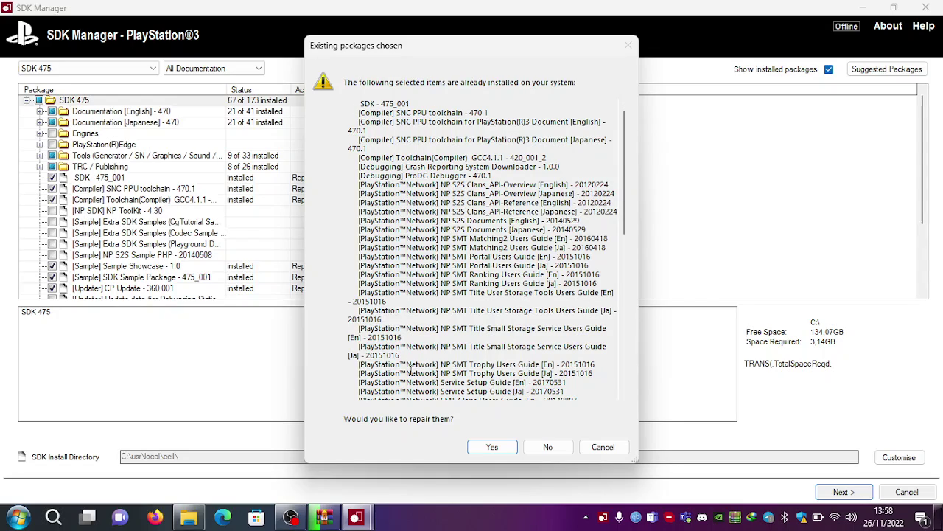
left_click(602, 447)
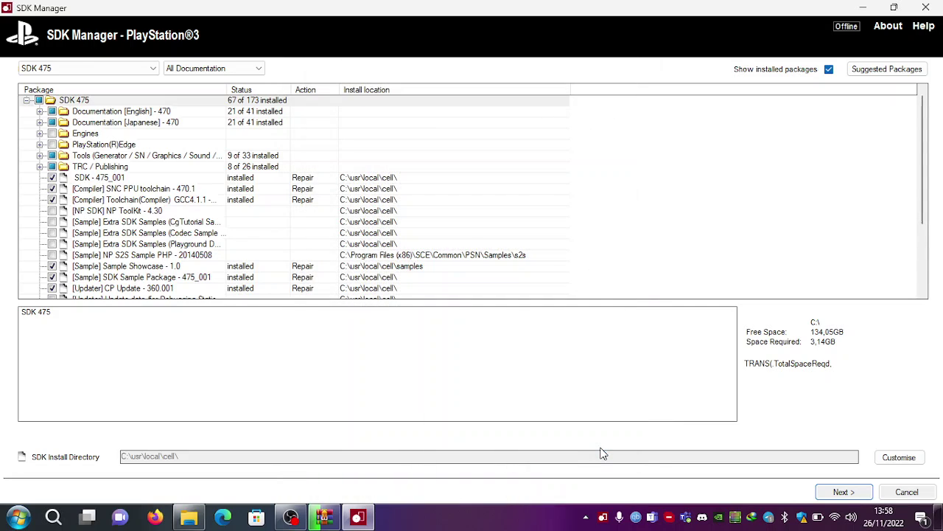